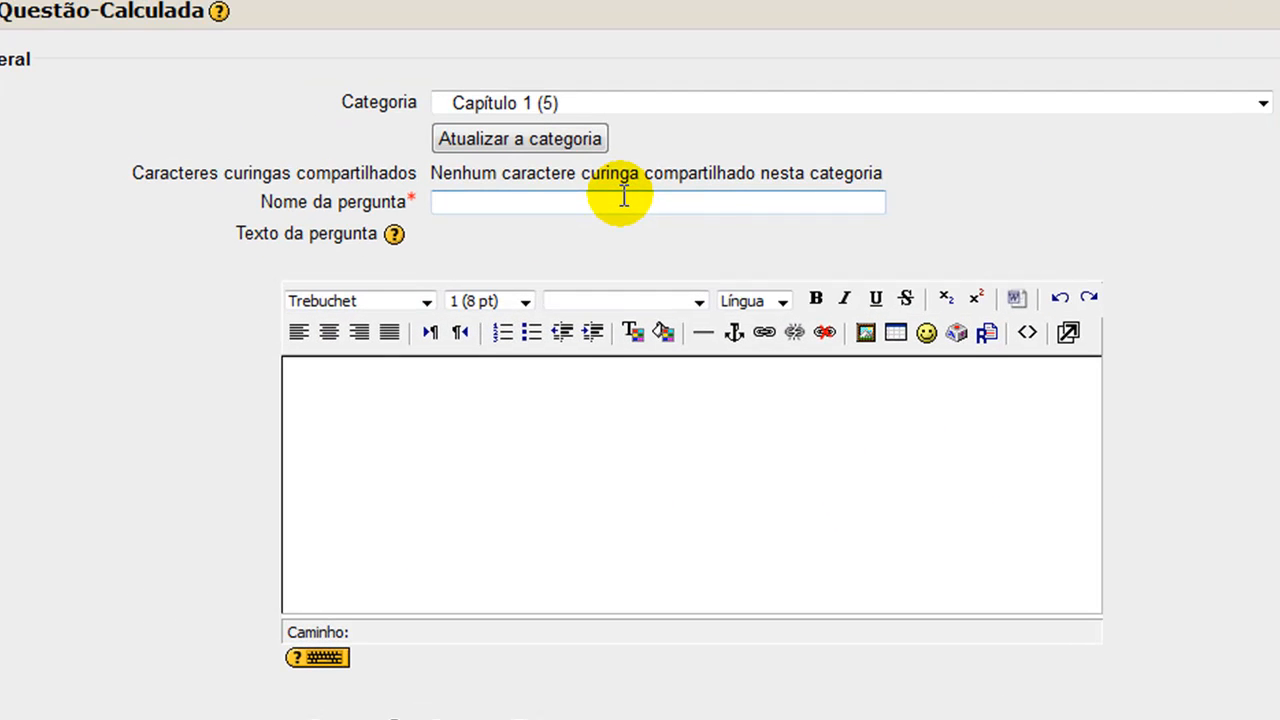
Step: Name the calculated question "Pergunta 1" and write its question text as "Quanto é {a} + {b} ?"
{"action": "left_click", "coordinate": [580, 355]}
{"action": "type", "text": "Pergunta 1"}
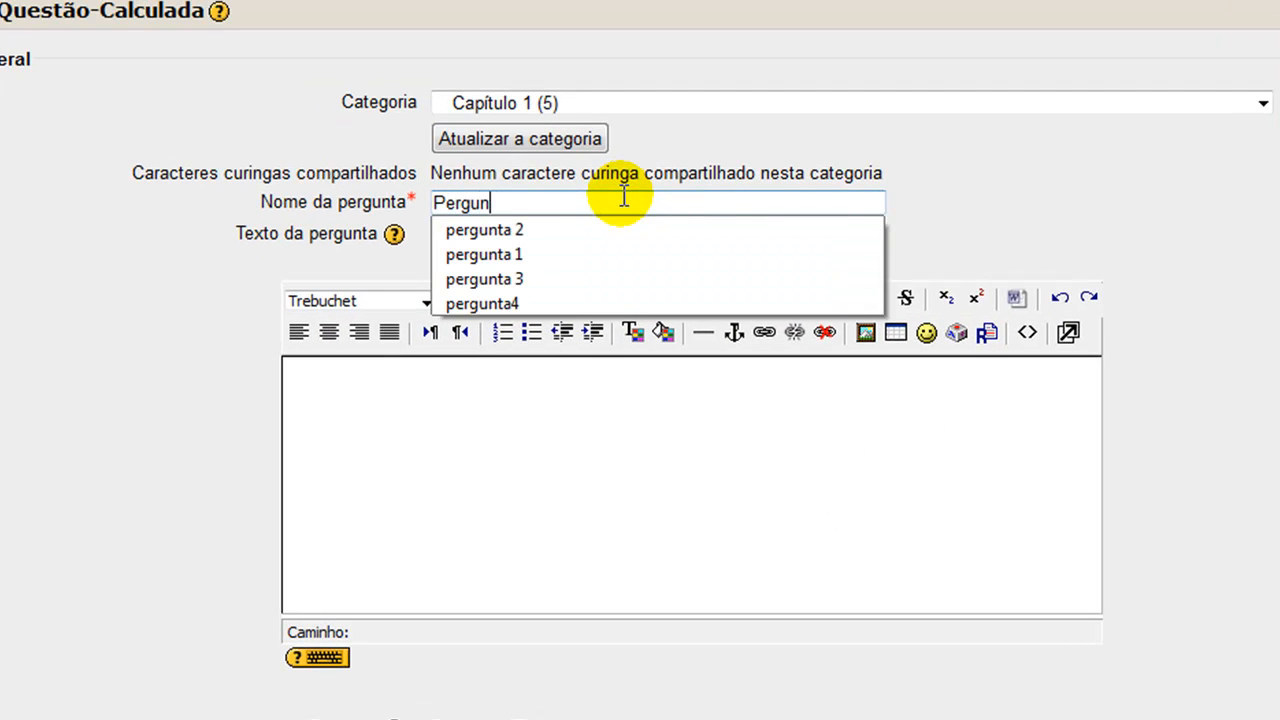
{"action": "left_click", "coordinate": [475, 463]}
{"action": "type", "text": "Quanto "}
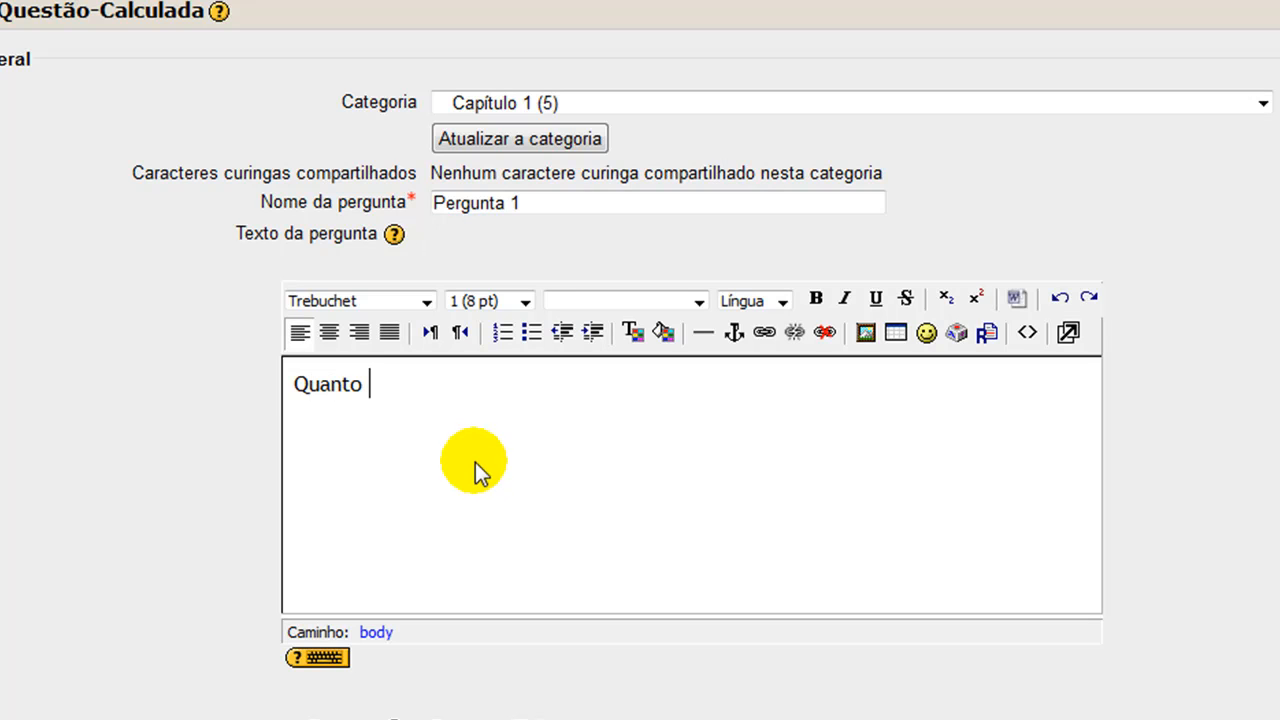
{"action": "type", "text": "é {a} + {b"}
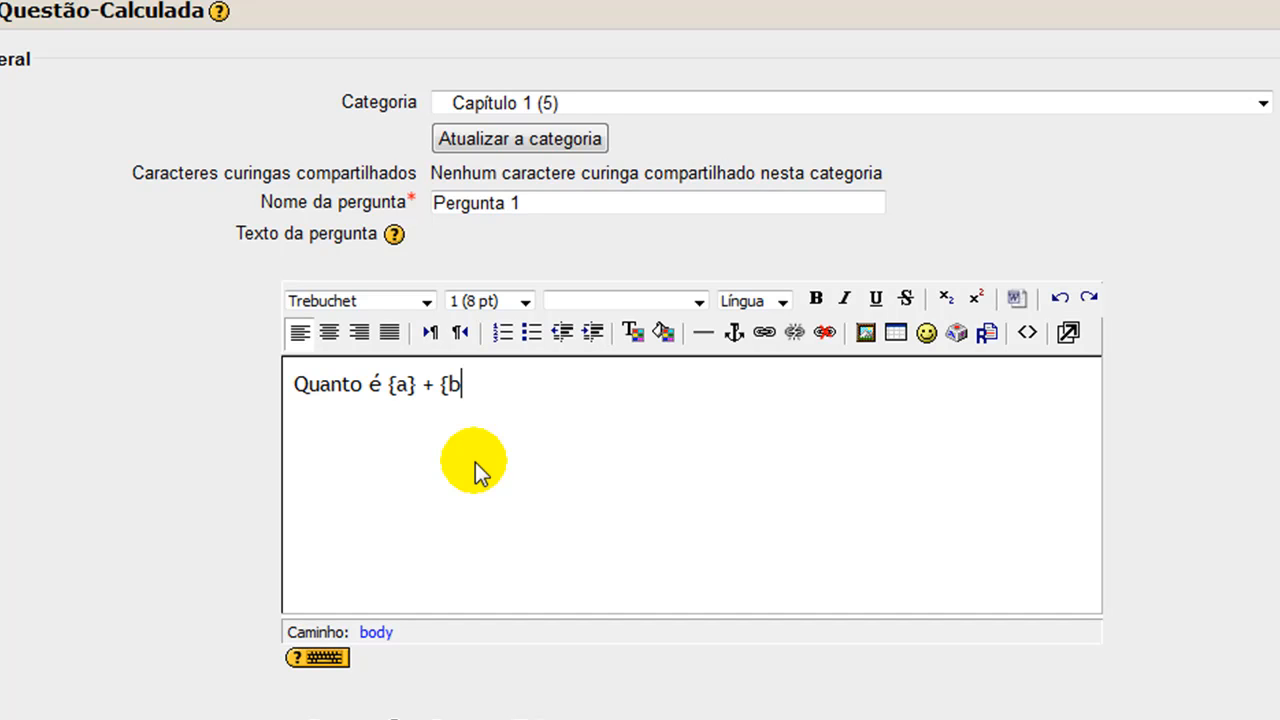
{"action": "type", "text": "} ?"}
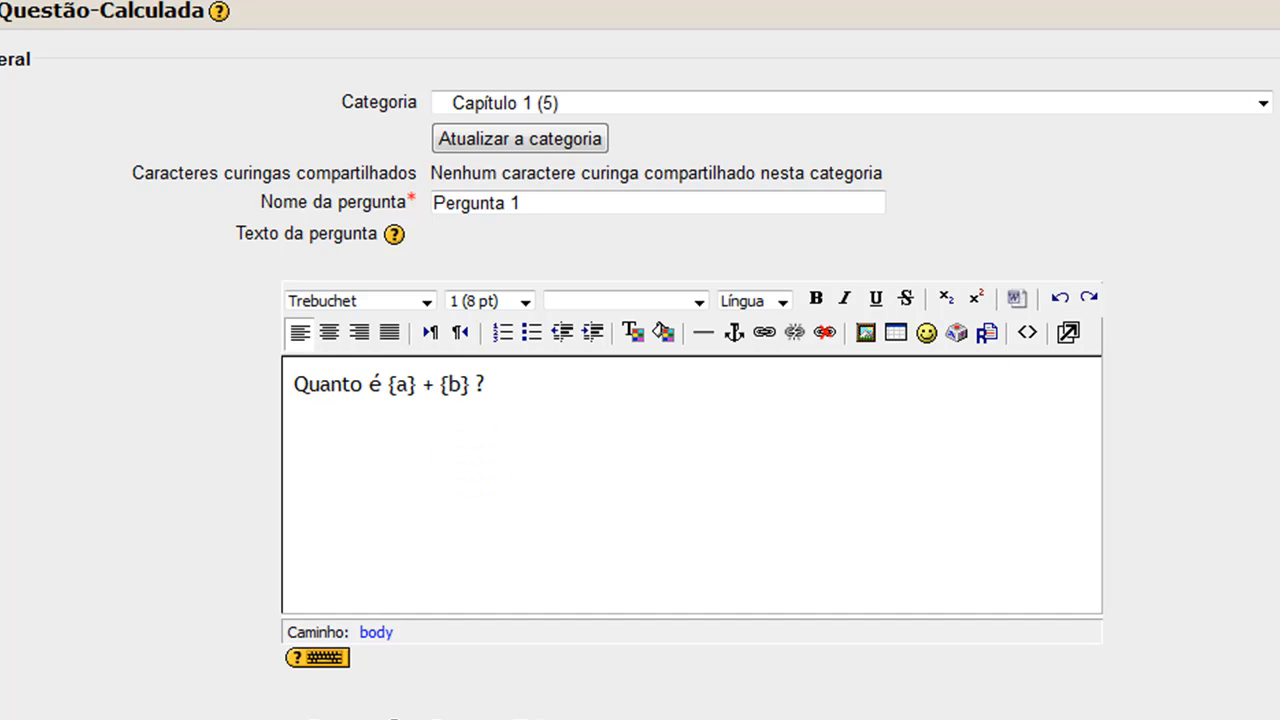
Step: Enter {a} + {b} as the question's correct answer formula
{"action": "scroll", "coordinate": [692, 400], "scroll_direction": "down", "scroll_amount": 3}
{"action": "scroll", "coordinate": [692, 360], "scroll_direction": "down", "scroll_amount": 3}
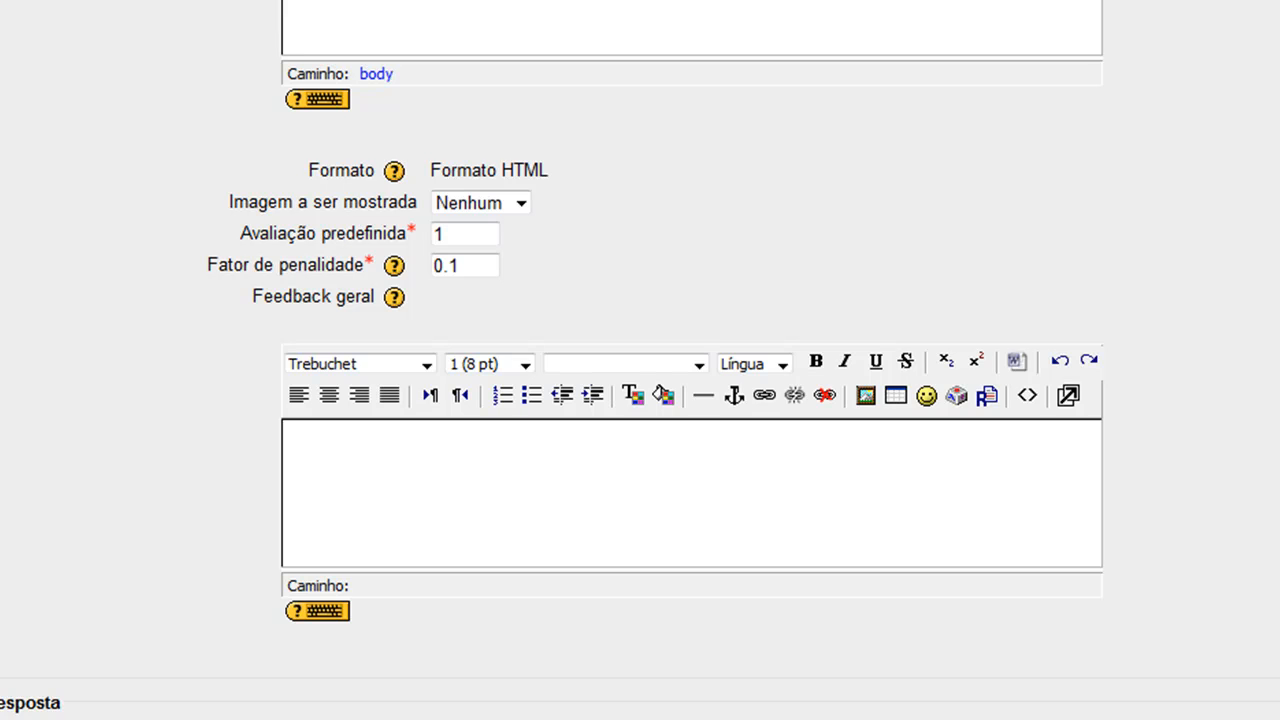
{"action": "scroll", "coordinate": [1190, 401], "scroll_direction": "down", "scroll_amount": 5}
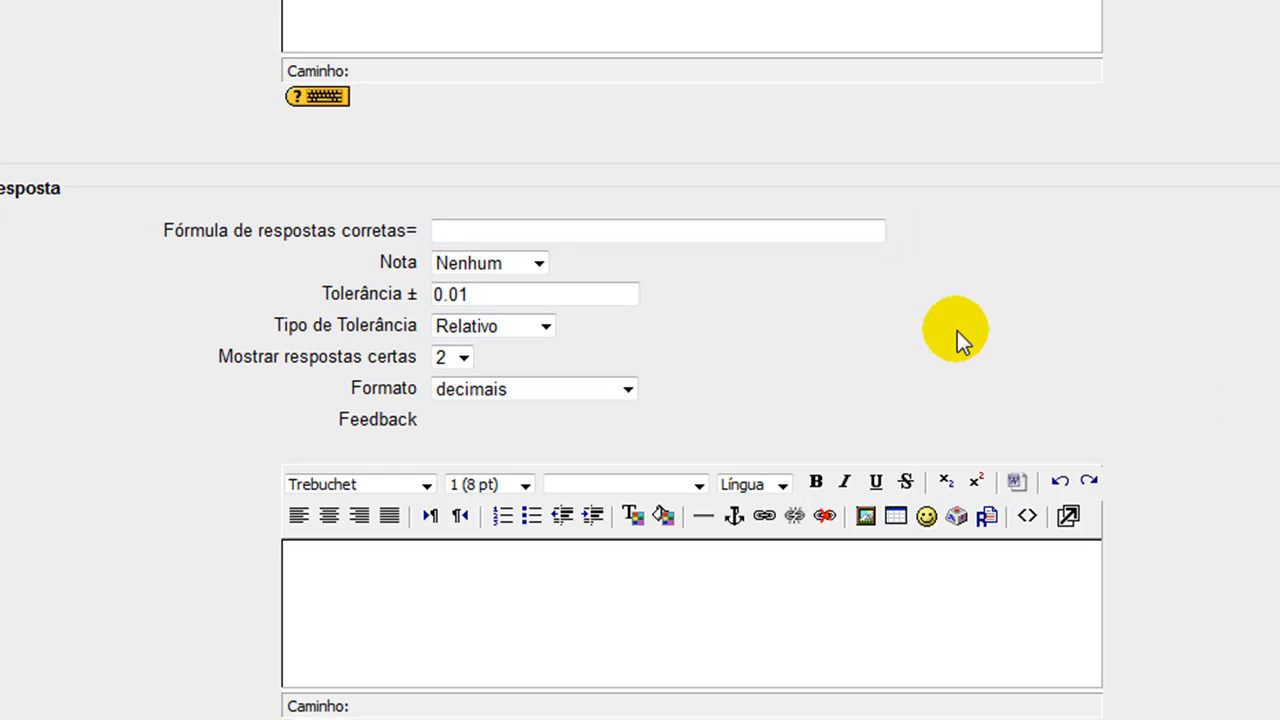
{"action": "left_click", "coordinate": [799, 232]}
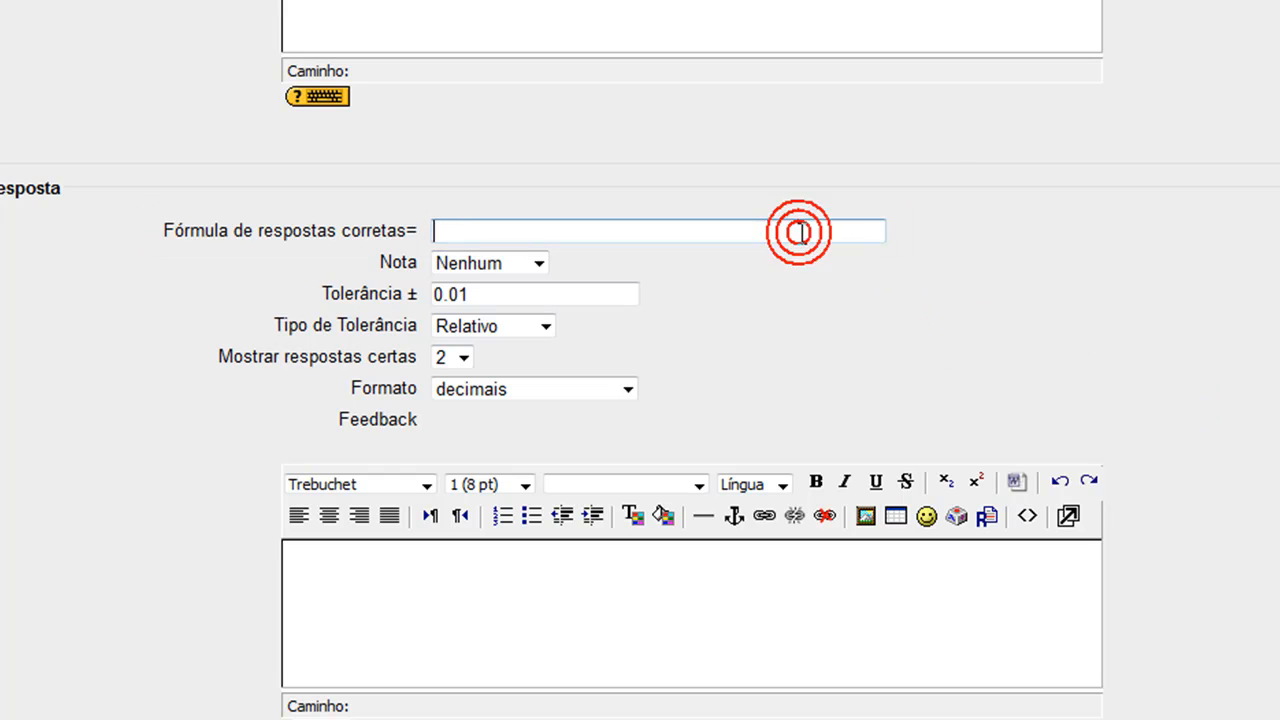
{"action": "type", "text": "{a}"}
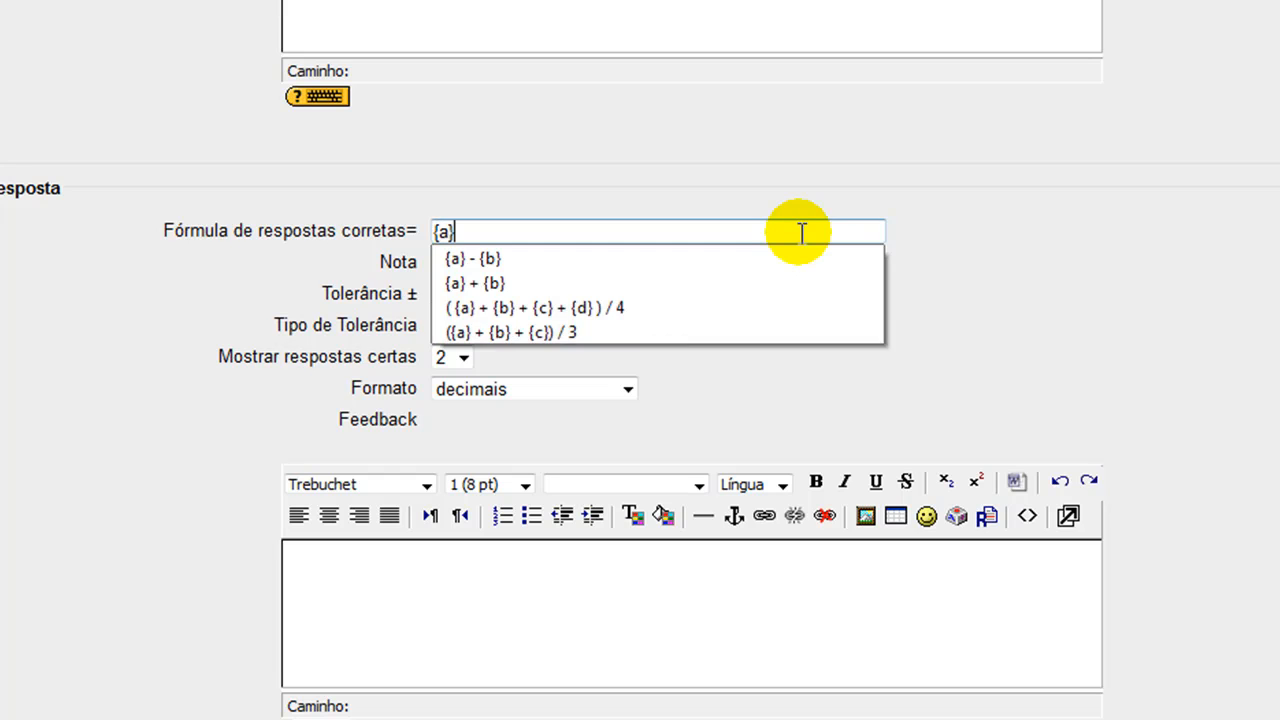
{"action": "type", "text": " + {b}"}
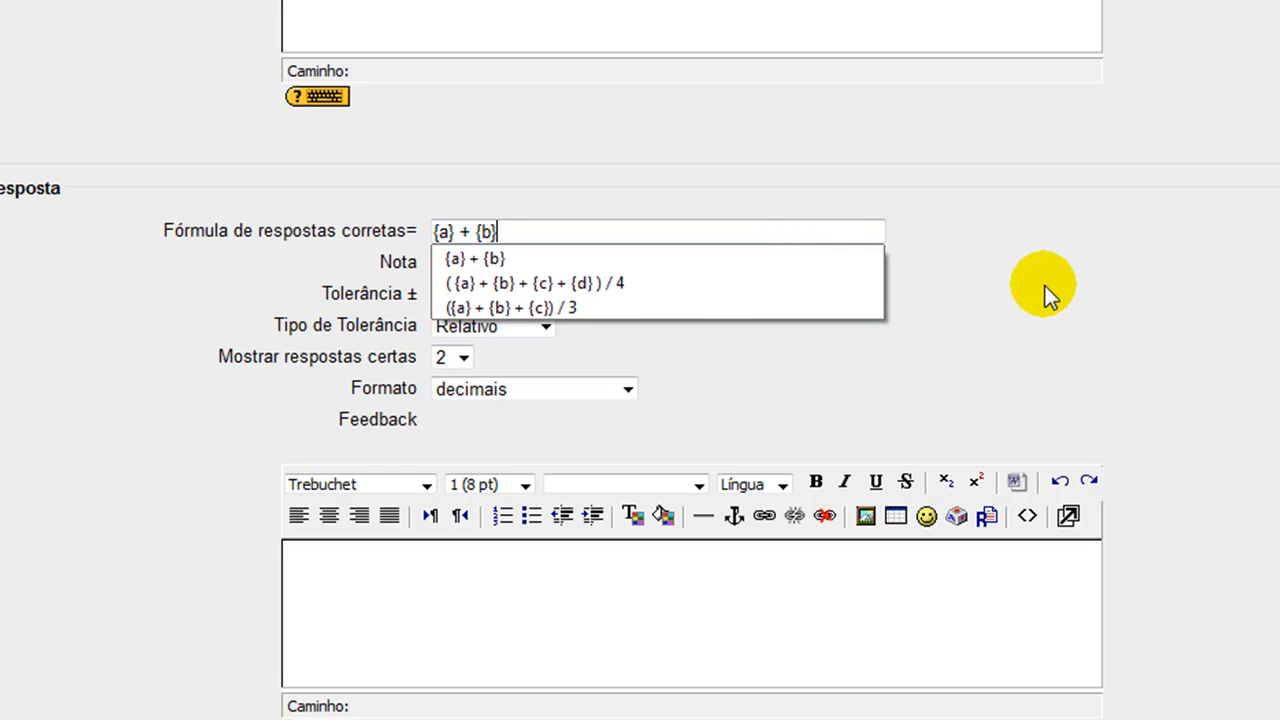
{"action": "left_click", "coordinate": [1045, 288]}
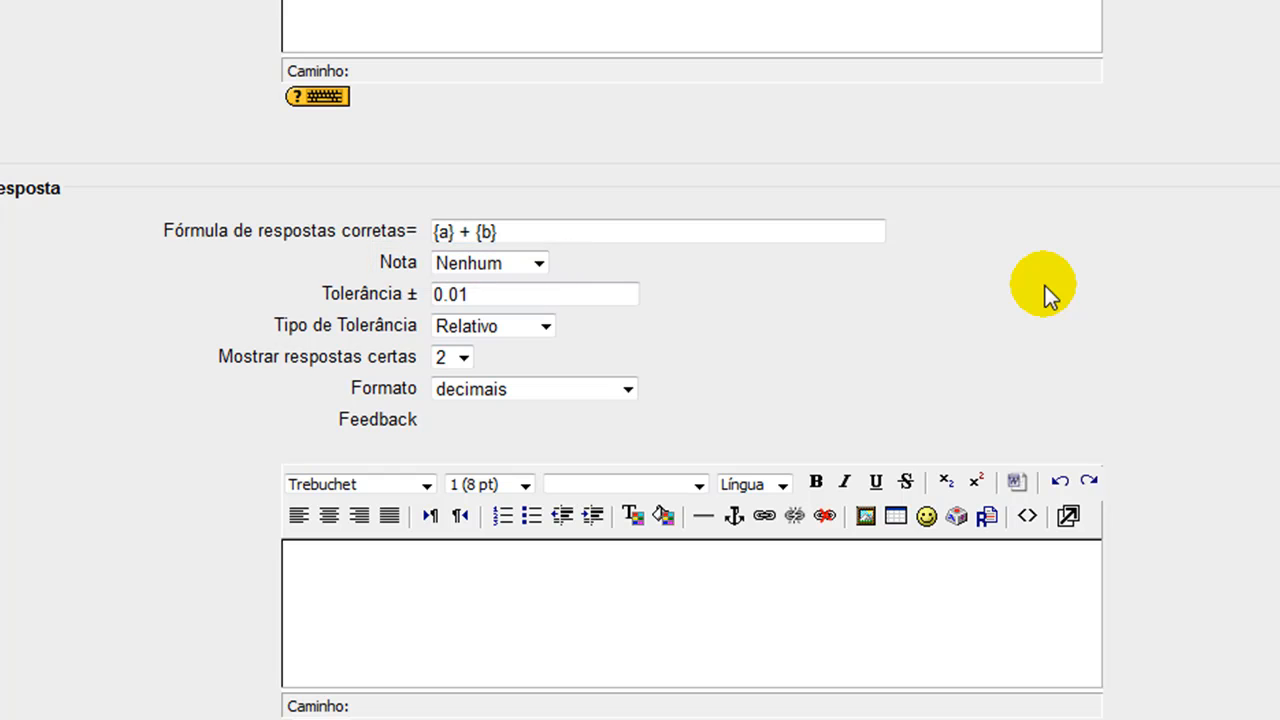
Step: Set the grade for the {a} + {b} answer to 100 %
{"action": "left_click", "coordinate": [539, 262]}
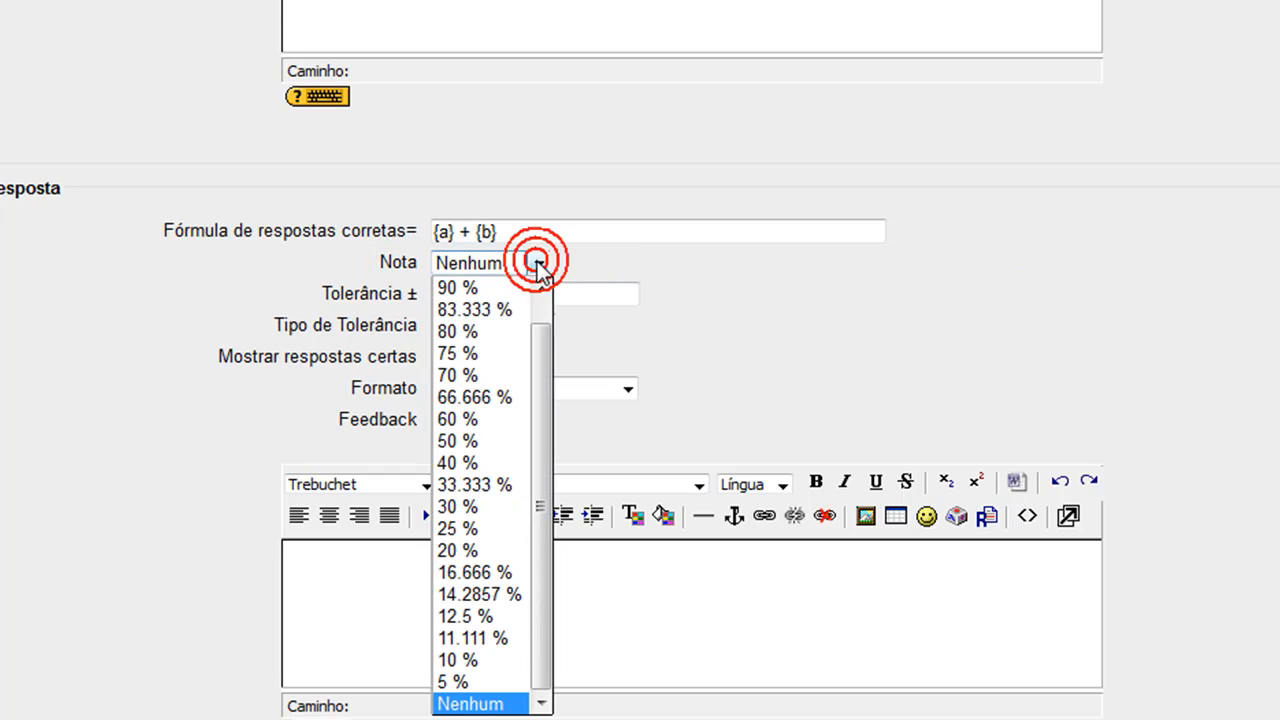
{"action": "left_click_drag", "start_coordinate": [541, 343], "coordinate": [537, 297]}
{"action": "left_click", "coordinate": [480, 288]}
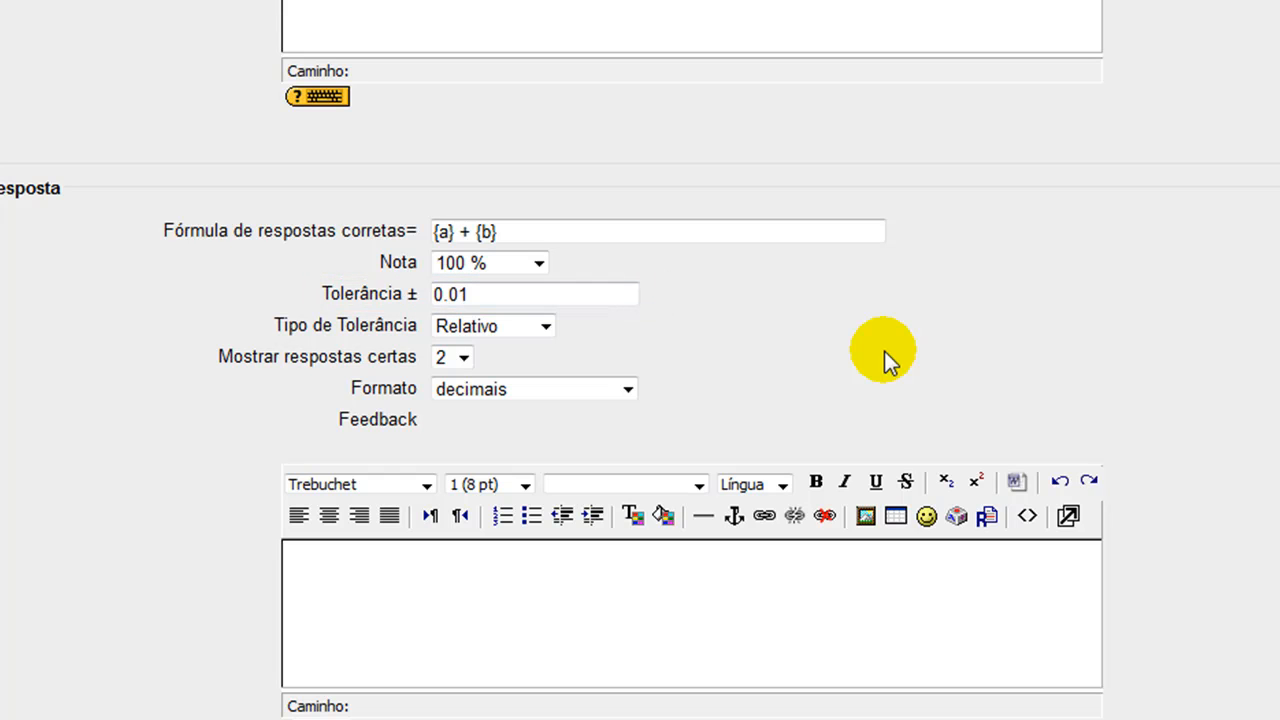
{"action": "left_click", "coordinate": [546, 328]}
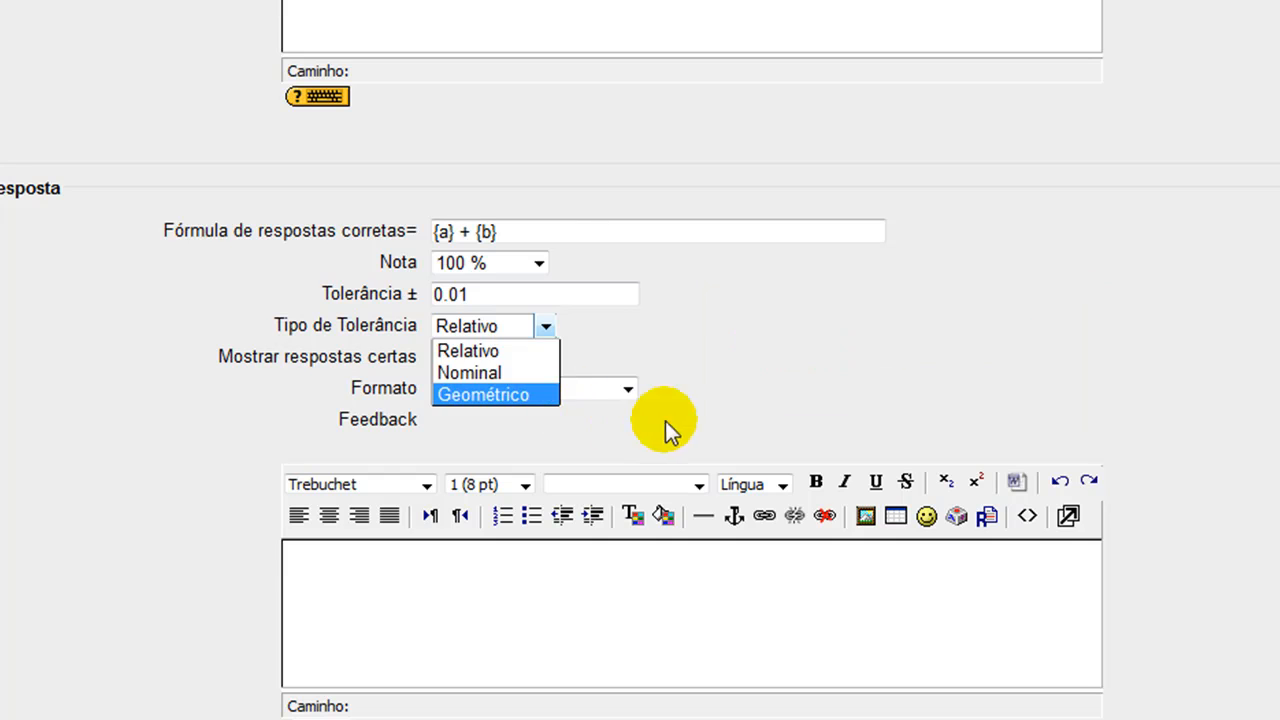
{"action": "left_click", "coordinate": [831, 400]}
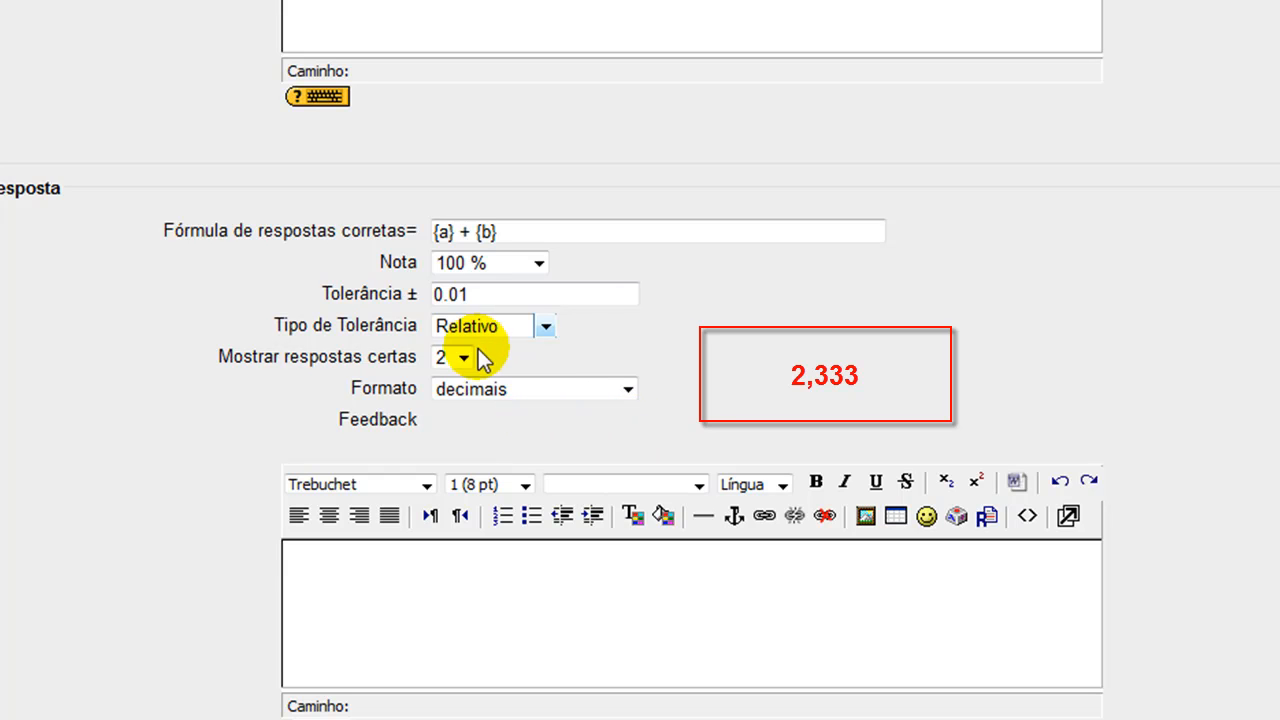
{"action": "left_click", "coordinate": [462, 357]}
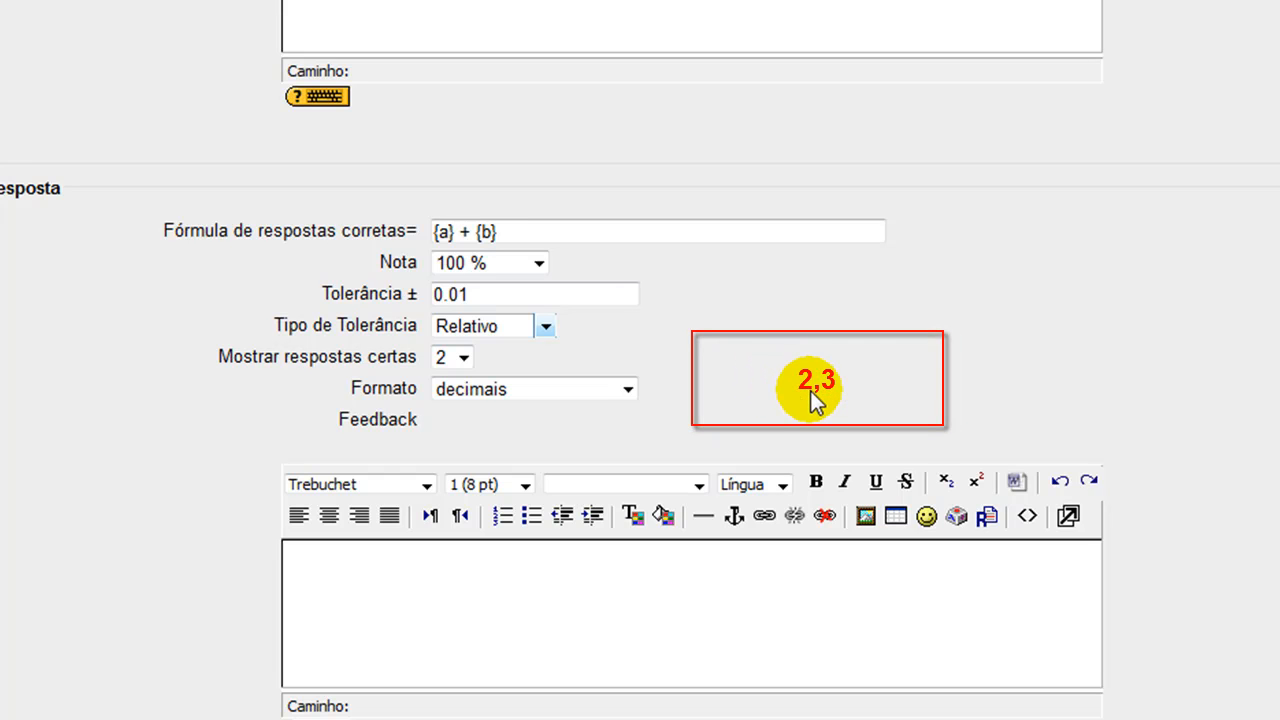
Step: Set the correct answer's display format to "números significativos"
{"action": "left_click", "coordinate": [628, 389]}
{"action": "left_click", "coordinate": [610, 437]}
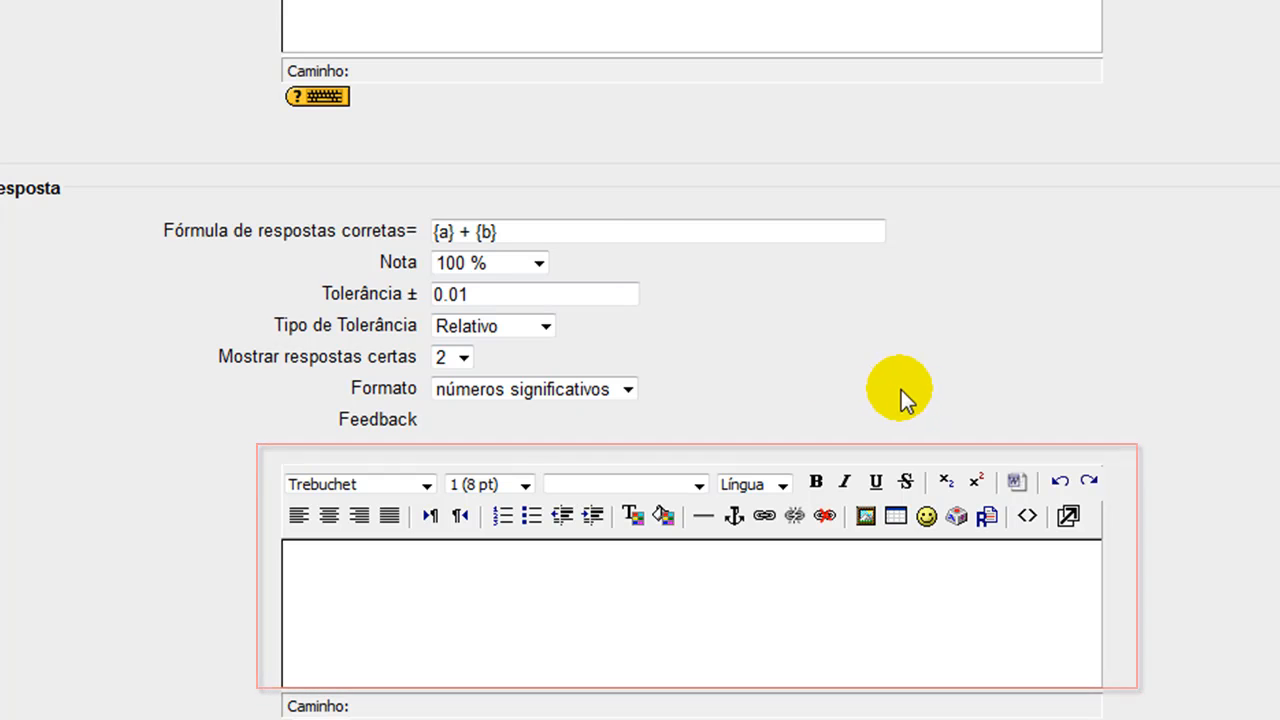
{"action": "left_click", "coordinate": [983, 480]}
{"action": "type", "text": "Muito bem!"}
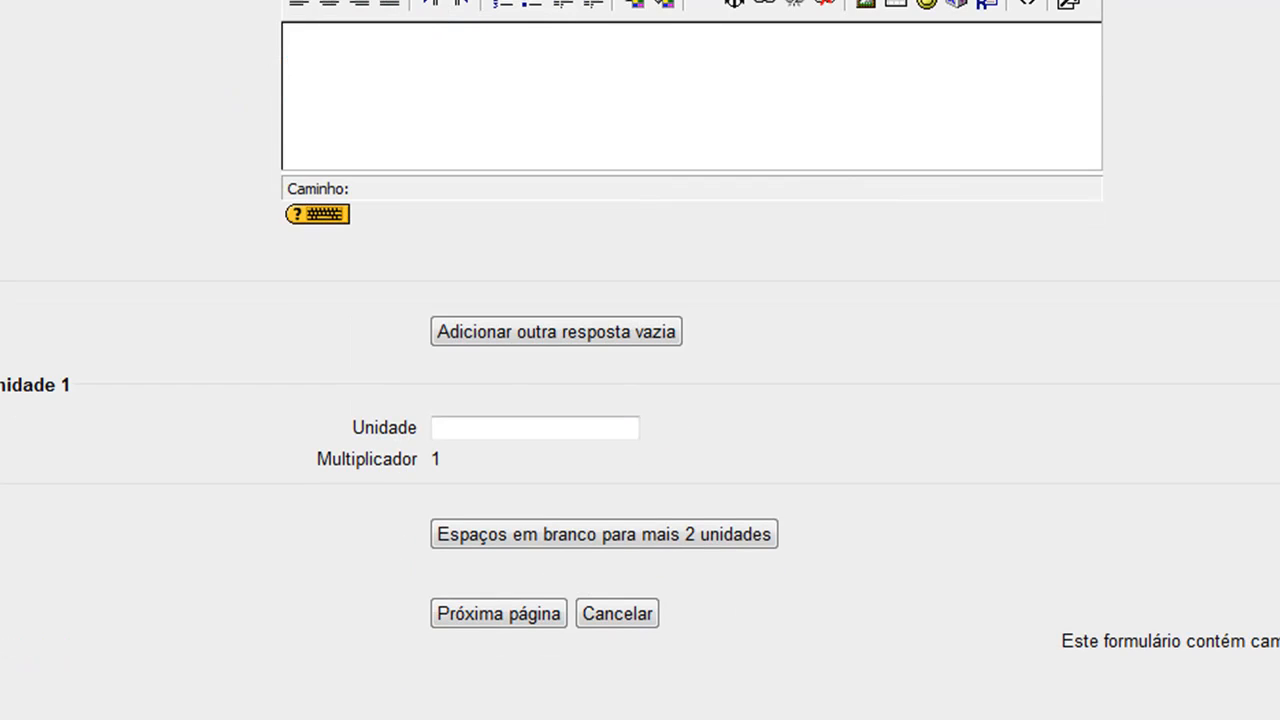
Step: Enter m as the first answer unit and add blank entries for two more units
{"action": "left_click", "coordinate": [602, 406]}
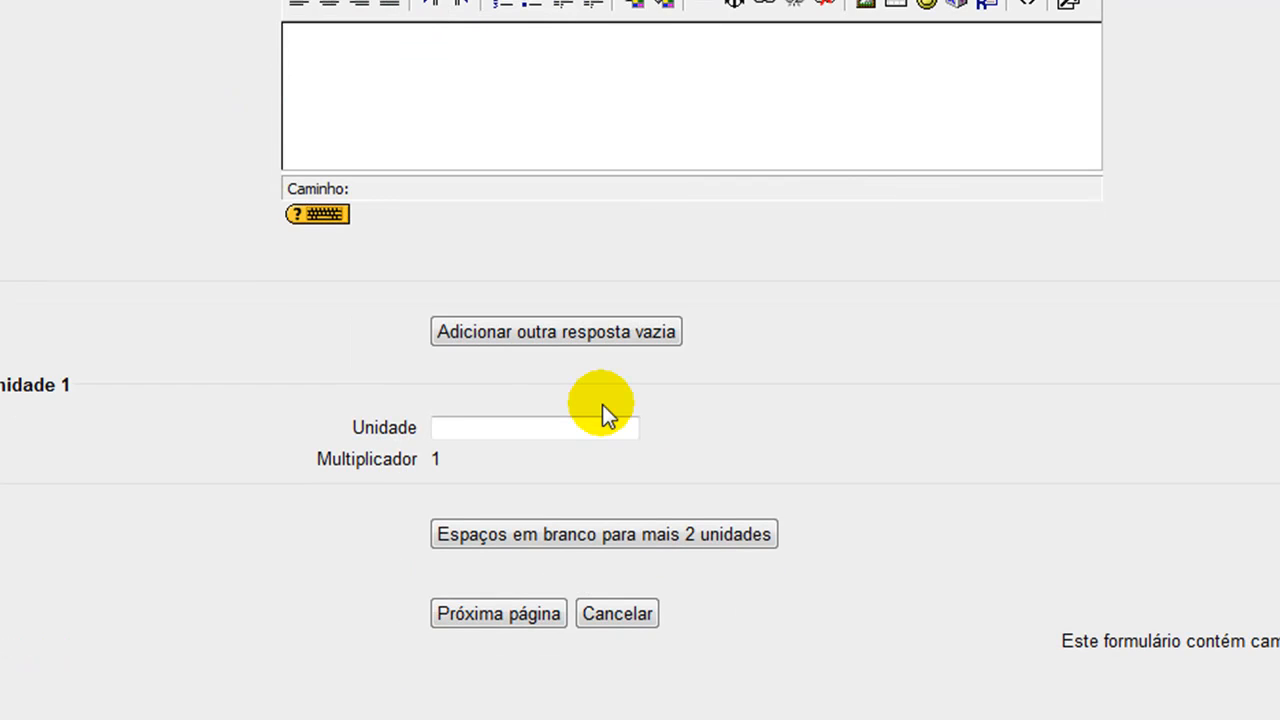
{"action": "type", "text": "m"}
{"action": "left_click", "coordinate": [608, 536]}
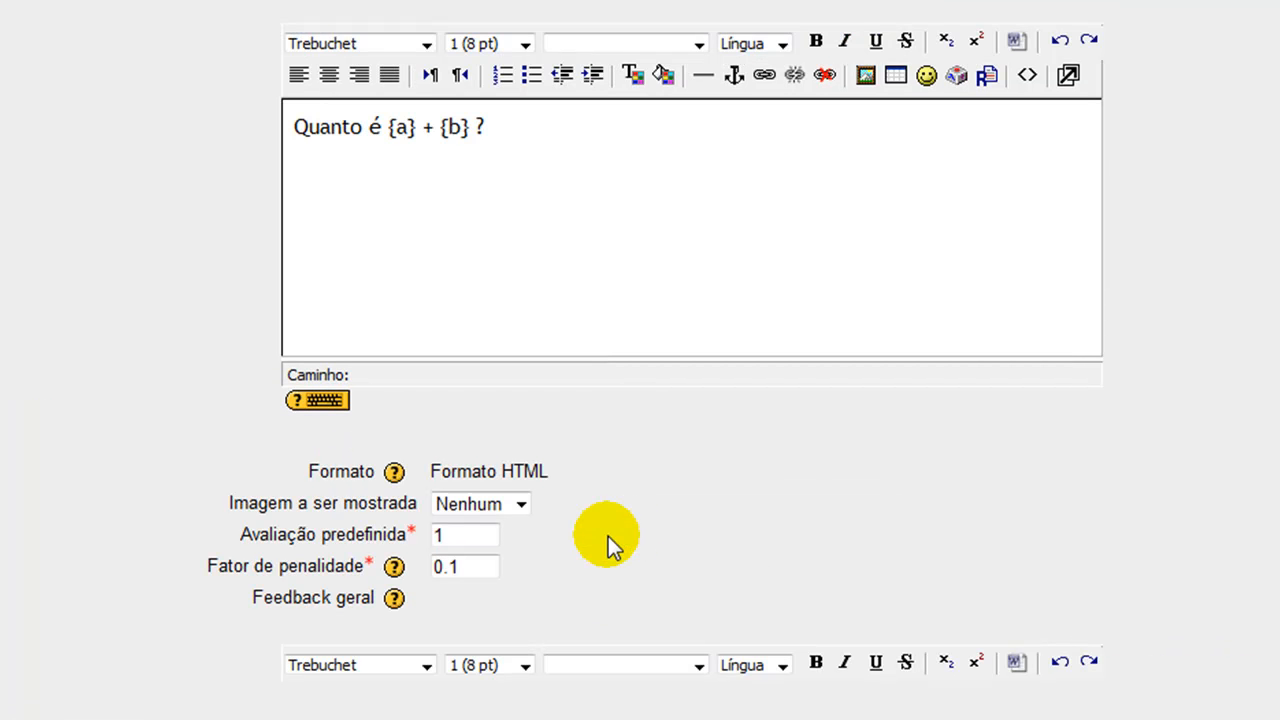
Step: Define the second unit as cm with a multiplier of 100, and continue to the dataset properties
{"action": "scroll", "coordinate": [772, 434], "scroll_direction": "down", "scroll_amount": 15}
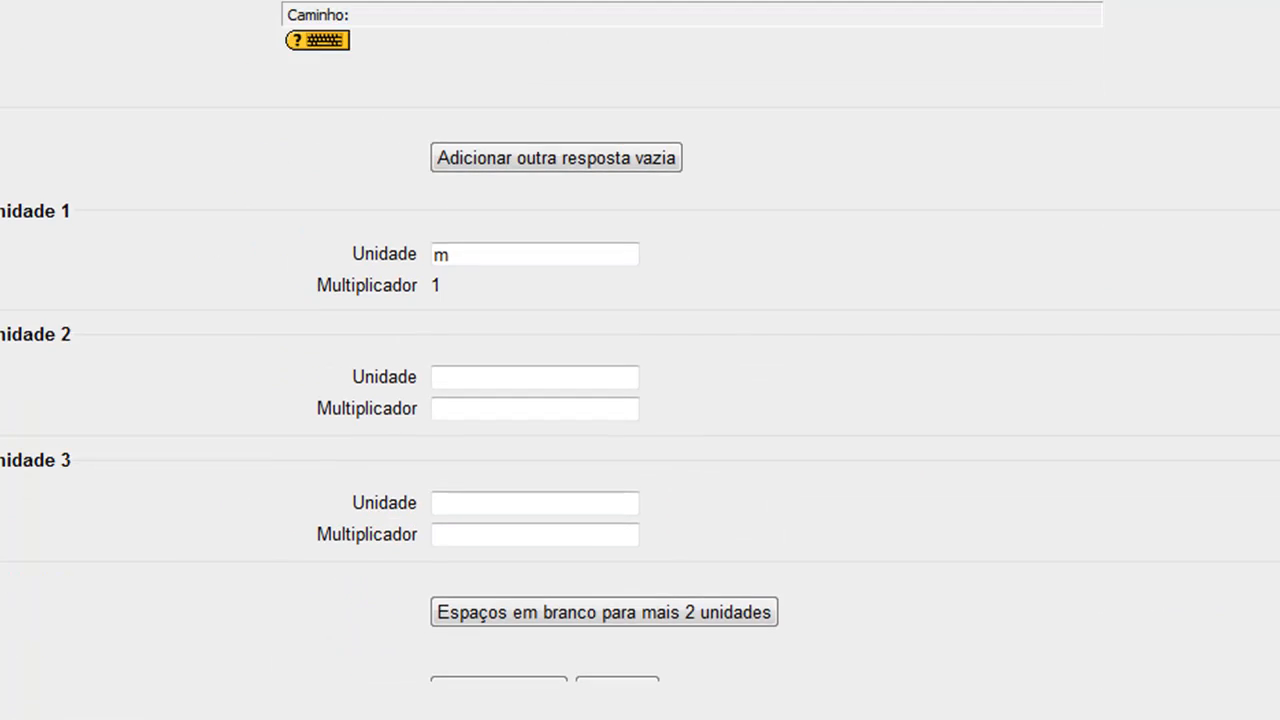
{"action": "left_click", "coordinate": [551, 320]}
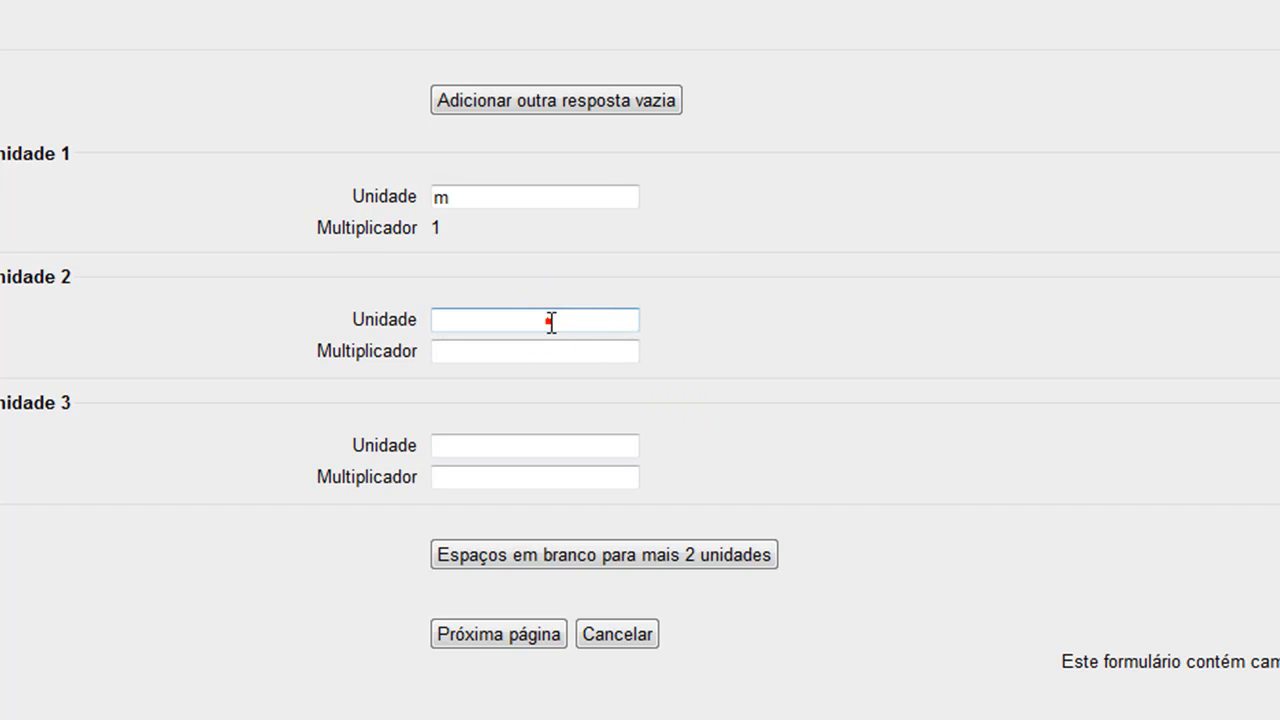
{"action": "type", "text": "cm"}
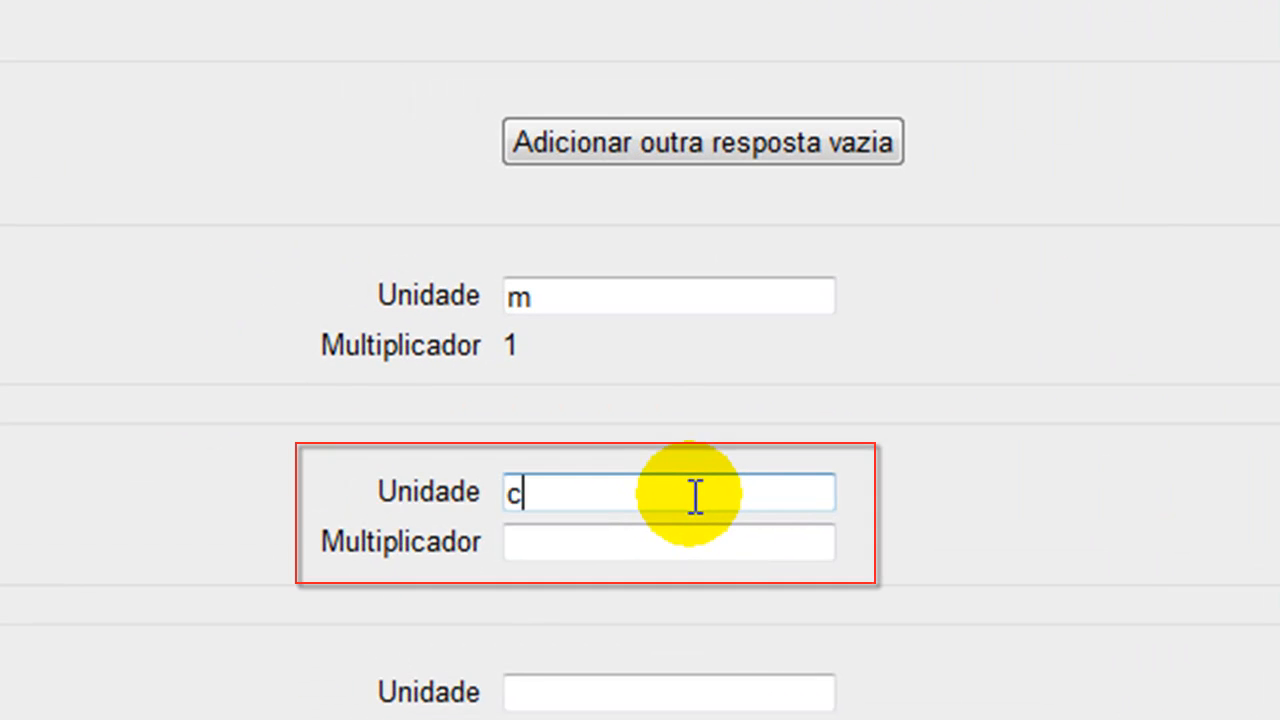
{"action": "left_click", "coordinate": [666, 543]}
{"action": "type", "text": "100"}
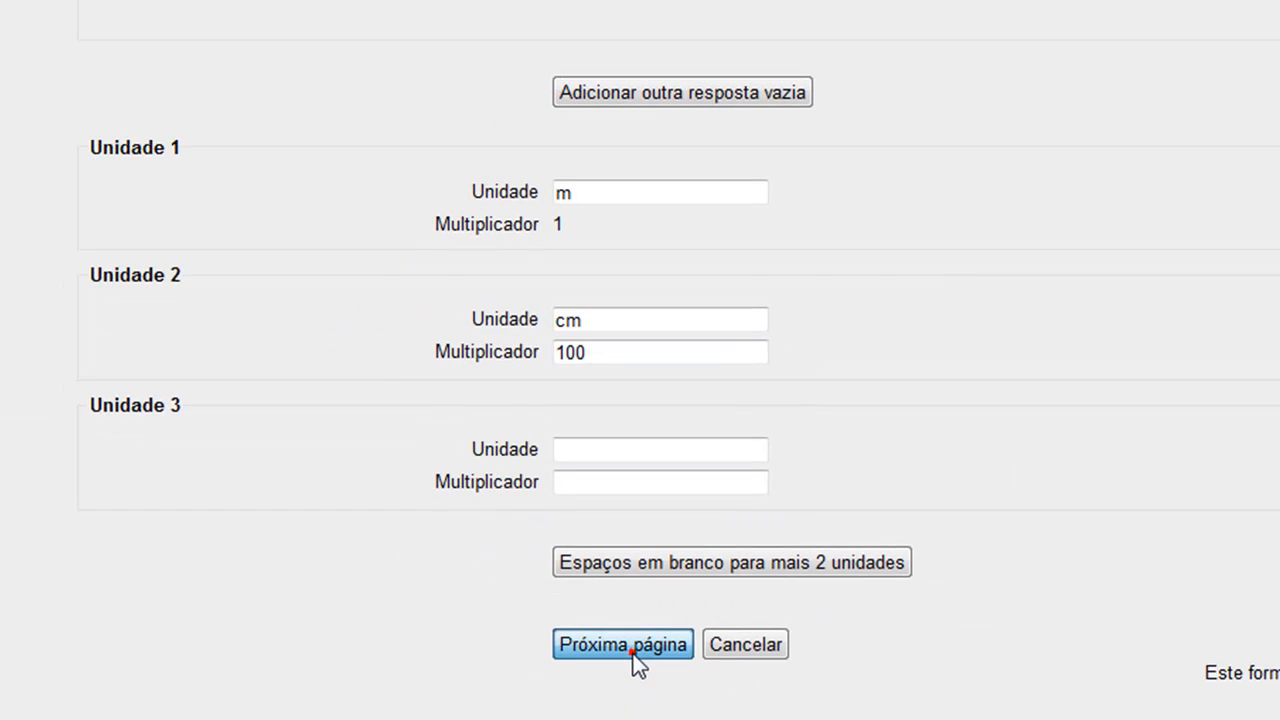
{"action": "left_click", "coordinate": [632, 651]}
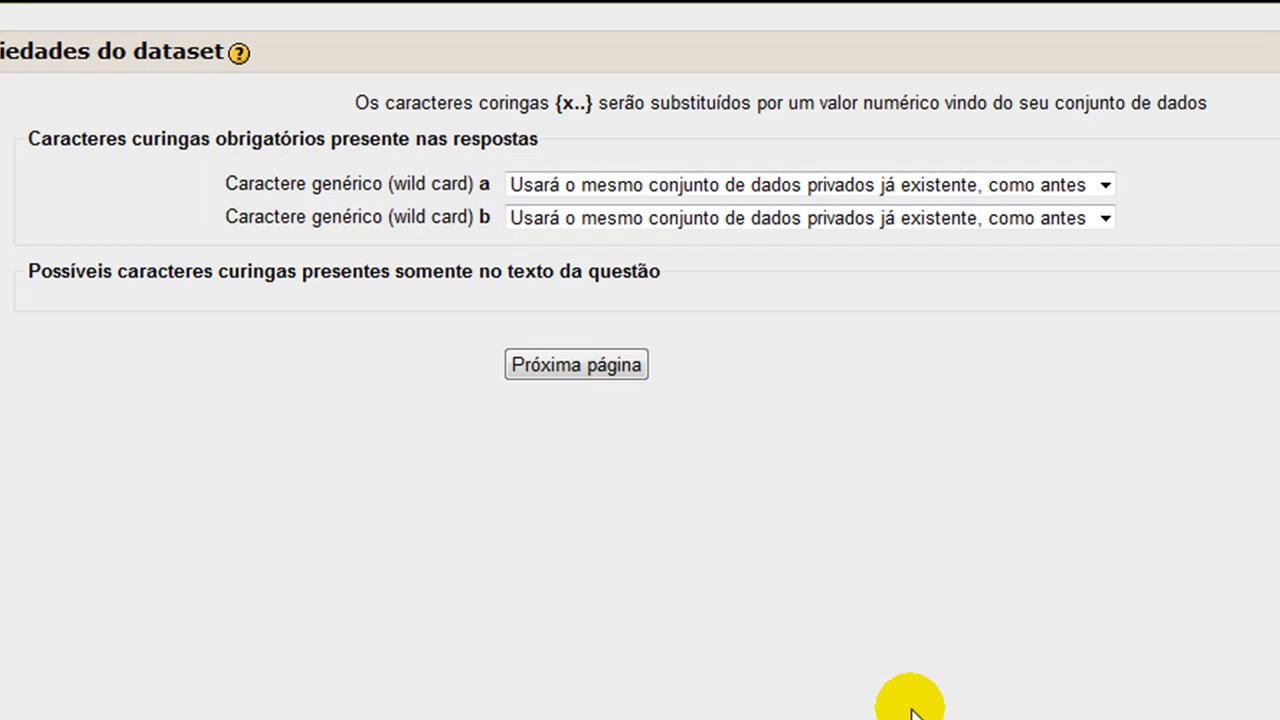
Step: Keep the existing private datasets for wild cards a and b, and update the dataset parameters
{"action": "left_click", "coordinate": [576, 377]}
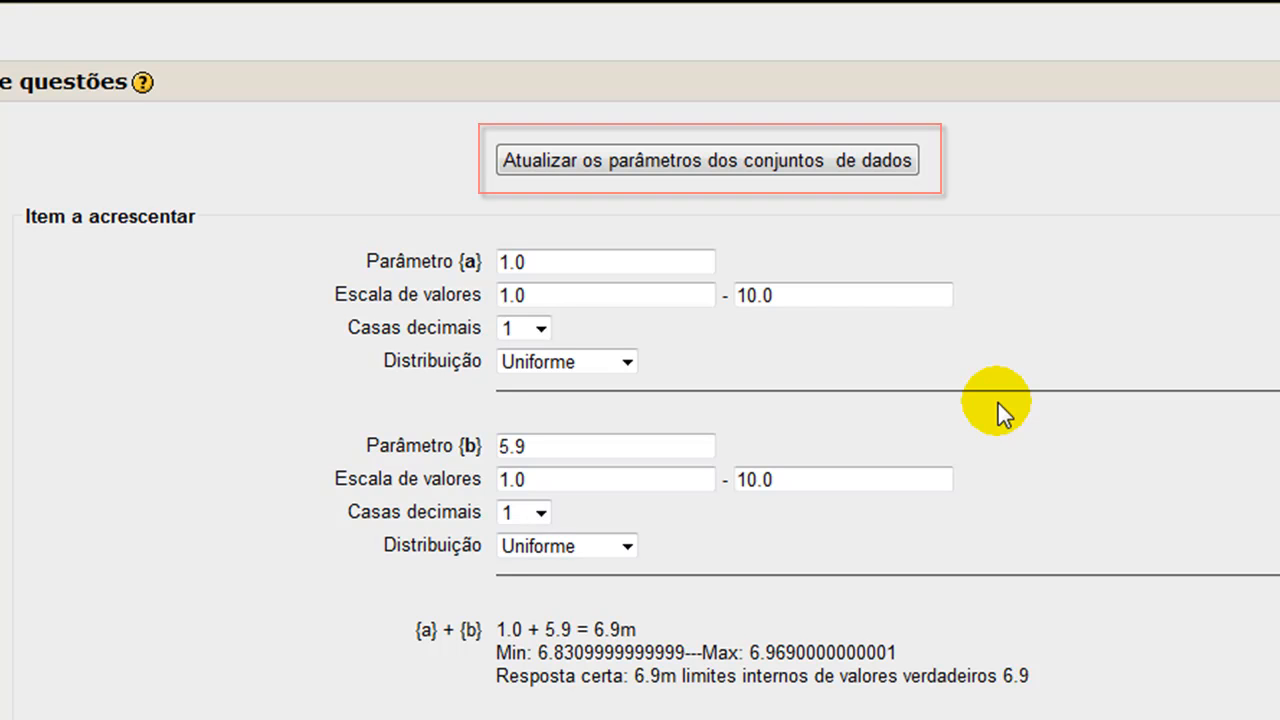
{"action": "left_click", "coordinate": [854, 167]}
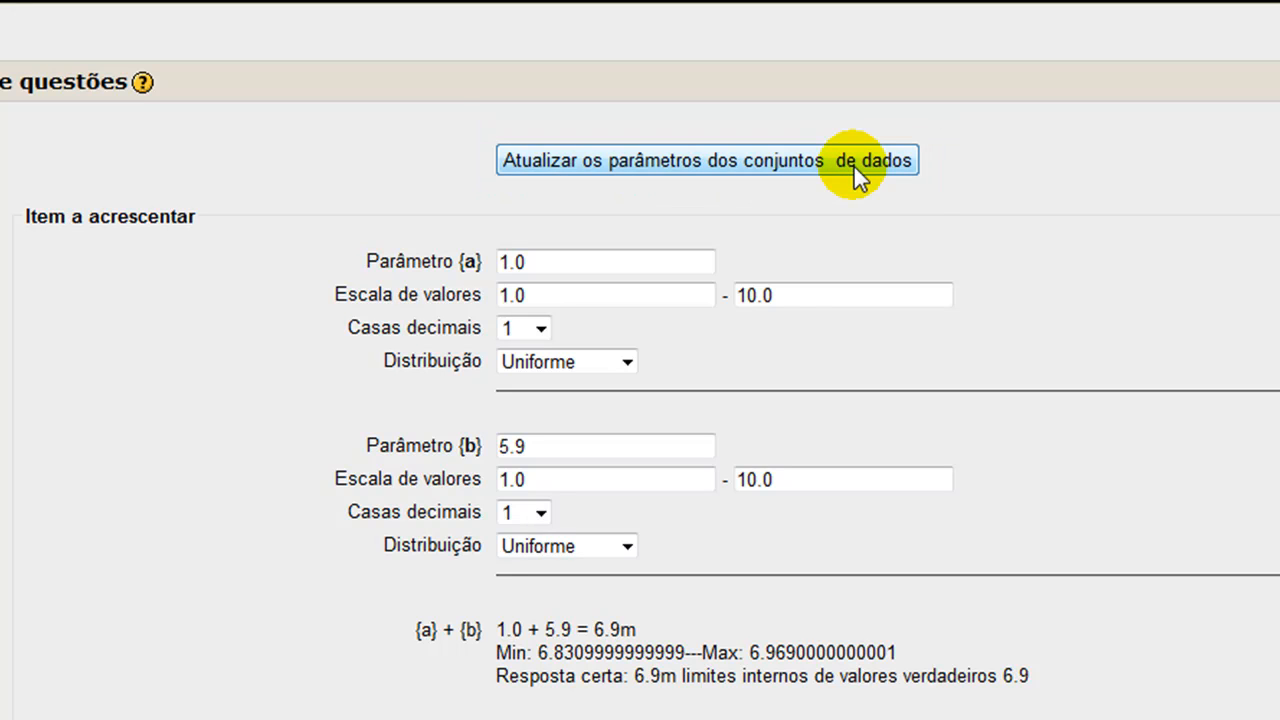
{"action": "left_click", "coordinate": [854, 167]}
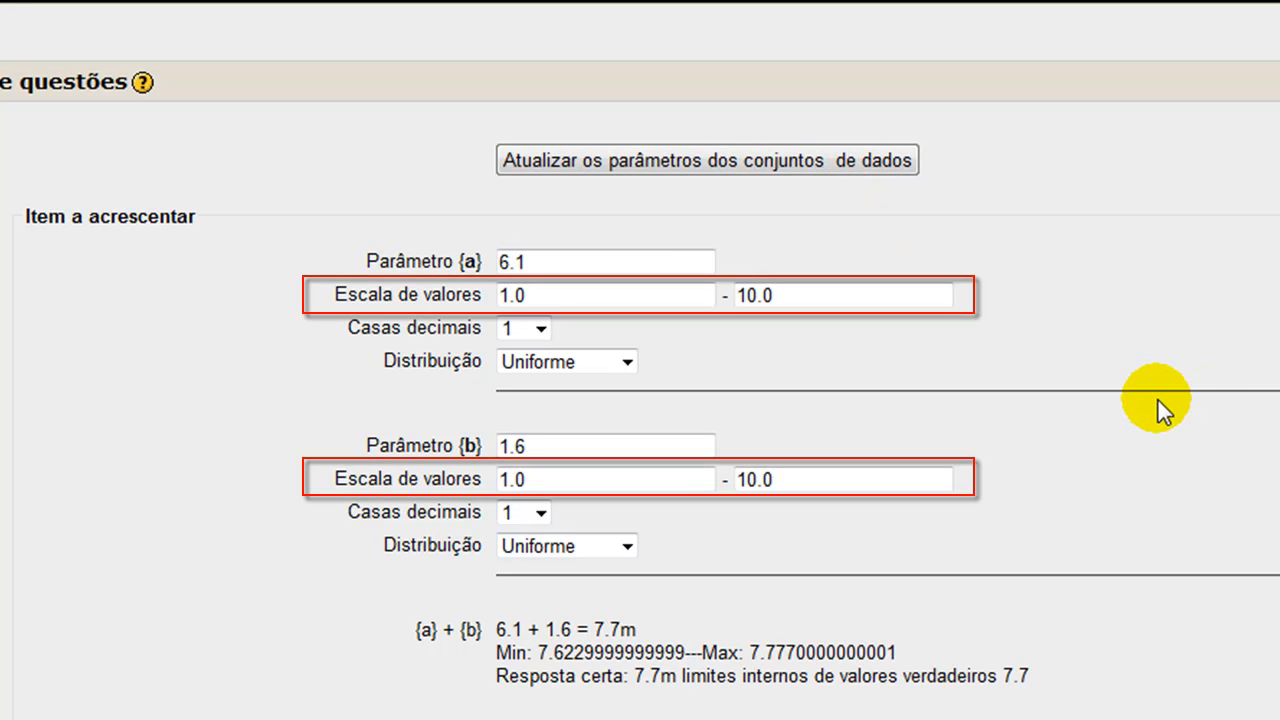
Step: Add one dataset item with parameter {a} set to 5 and {b} set to 3, and save the question
{"action": "double_click", "coordinate": [563, 263]}
{"action": "type", "text": "5"}
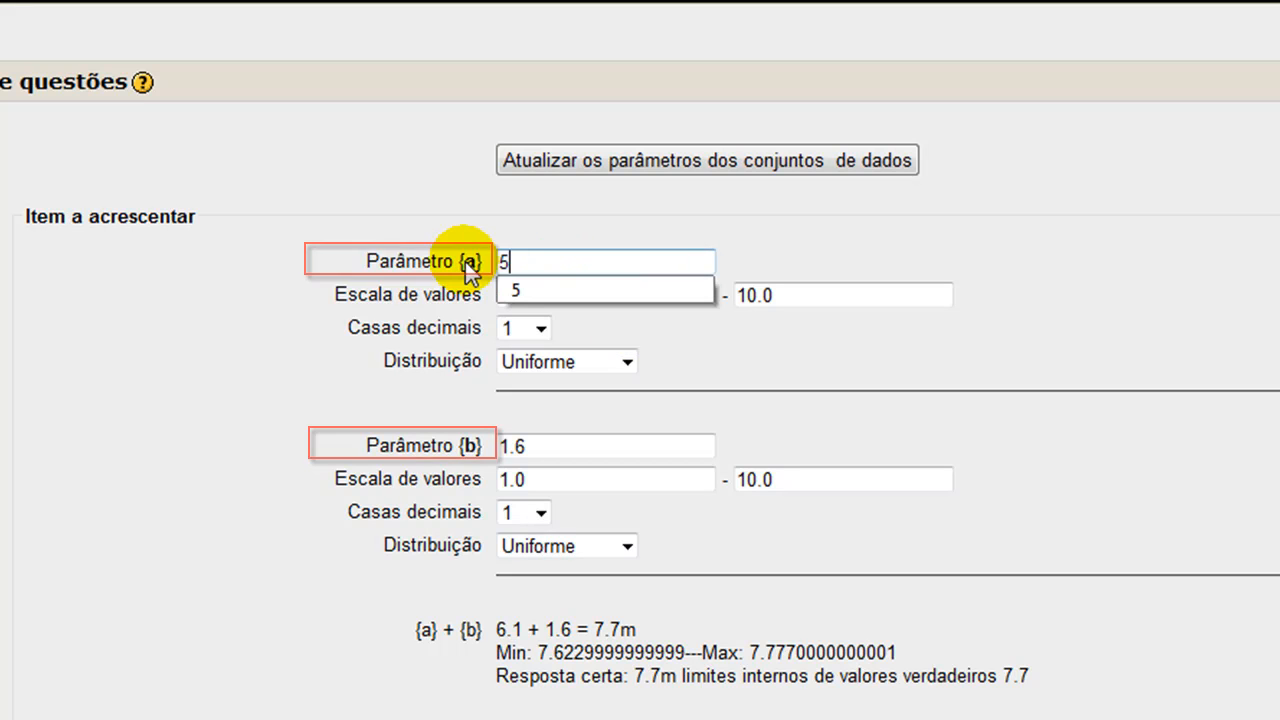
{"action": "left_click_drag", "start_coordinate": [555, 447], "coordinate": [479, 443]}
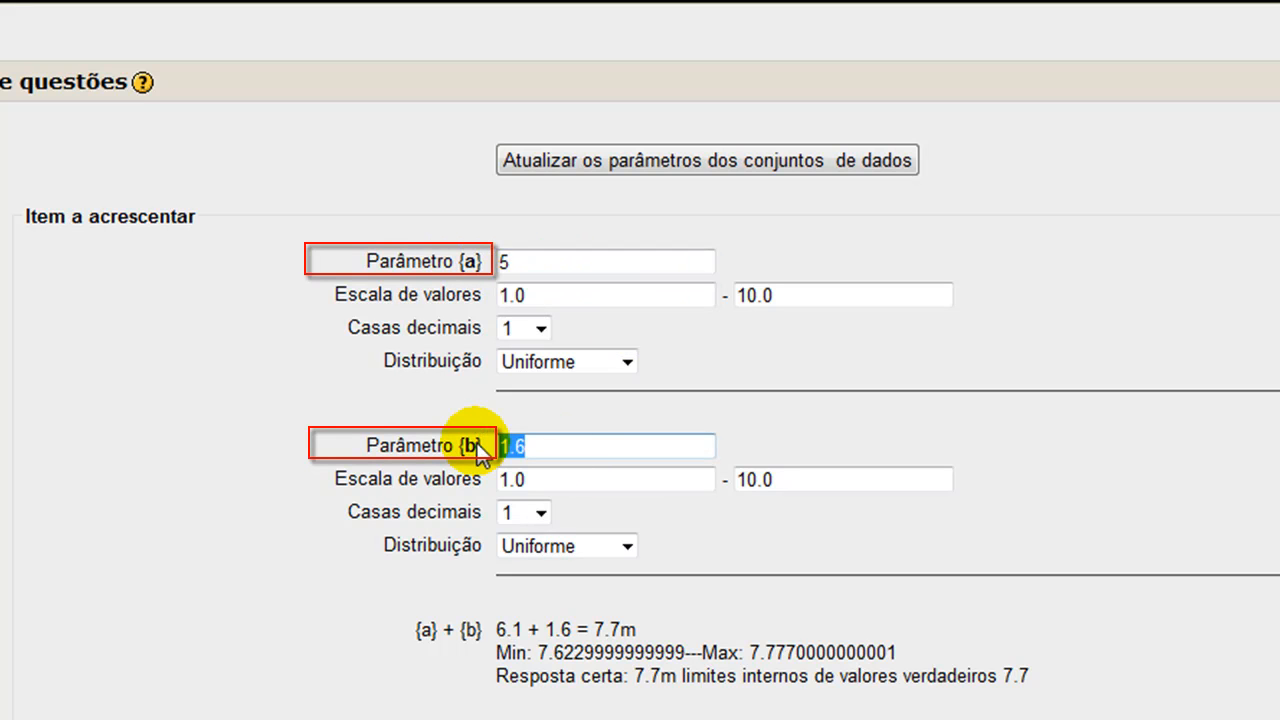
{"action": "type", "text": "3"}
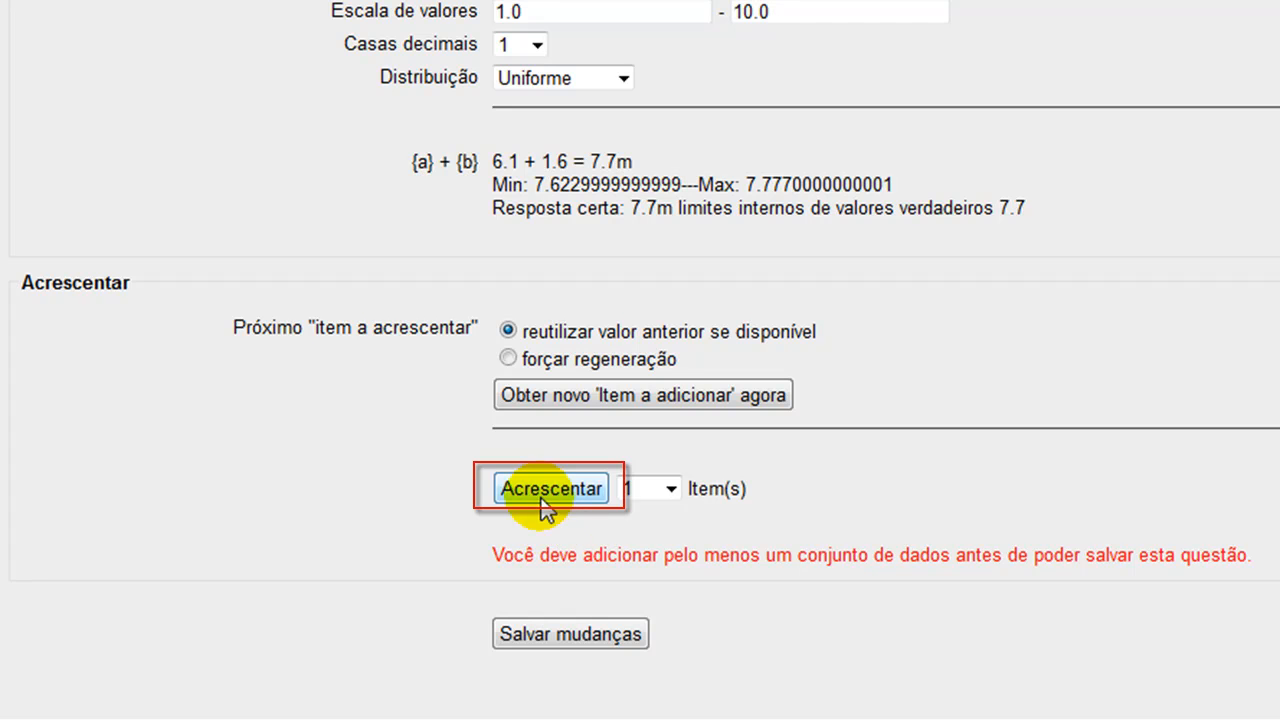
{"action": "left_click", "coordinate": [541, 498]}
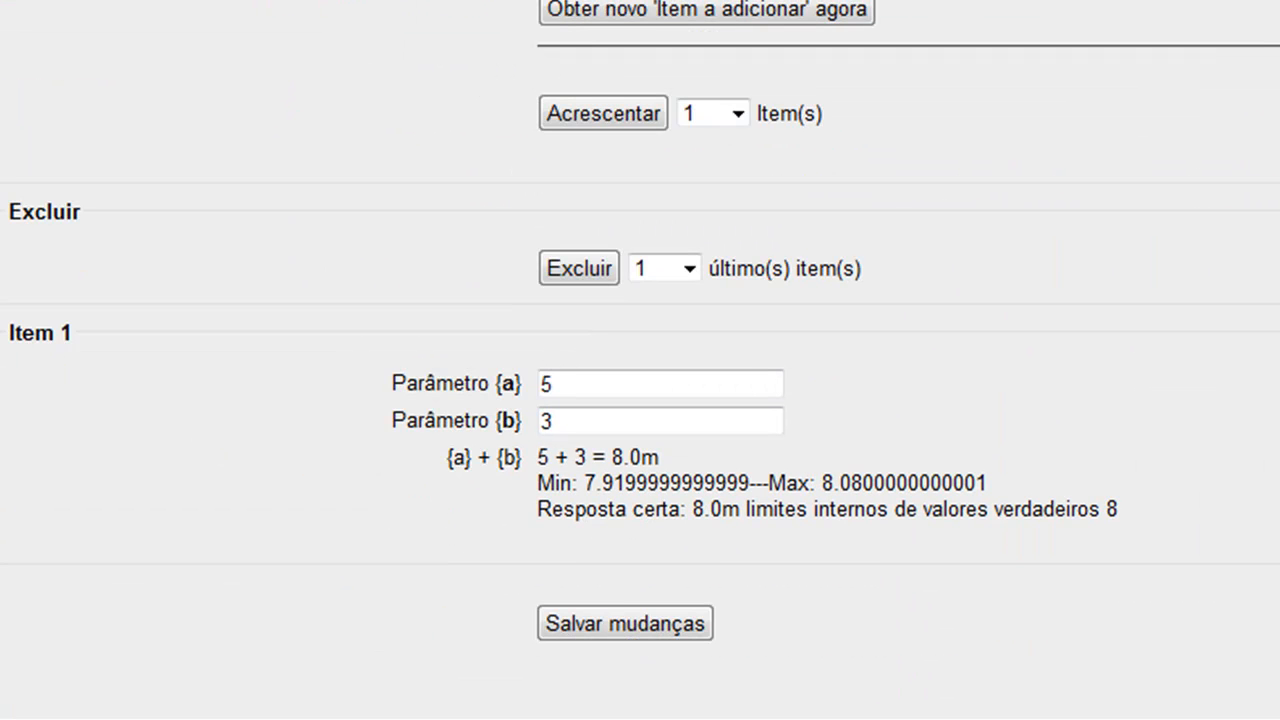
{"action": "left_click", "coordinate": [622, 624]}
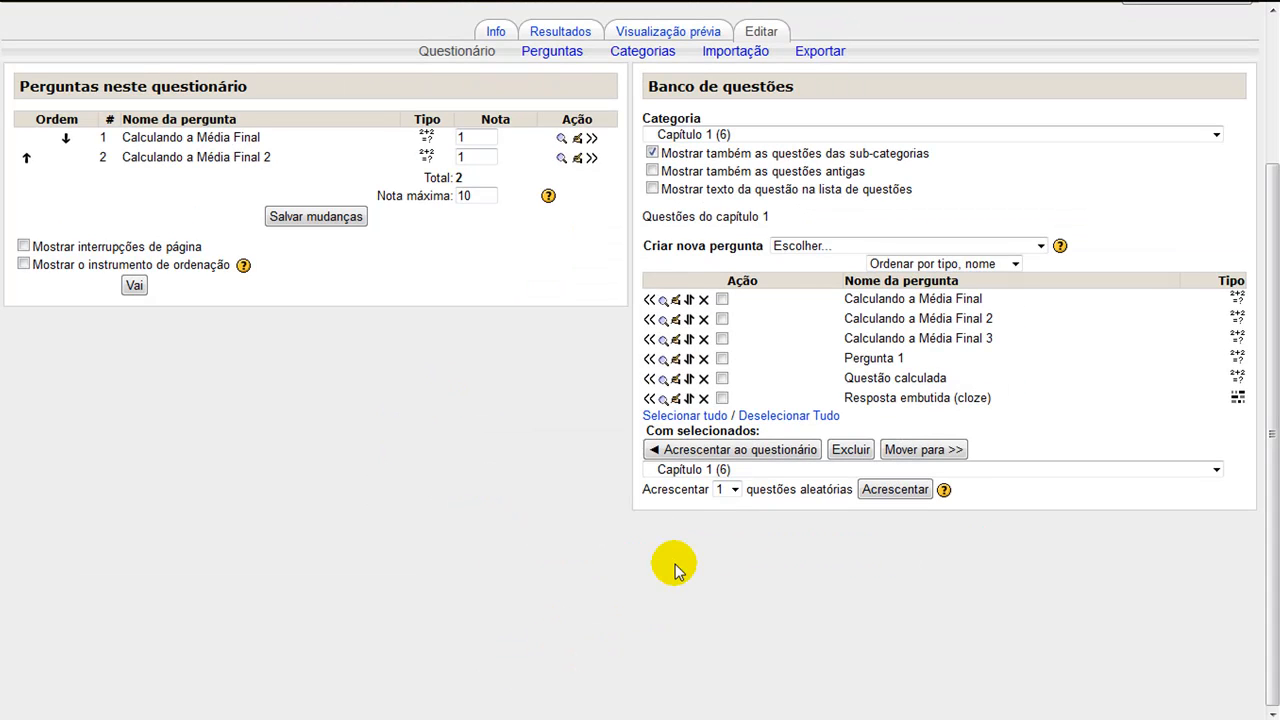
Step: Preview Pergunta 1 from the question bank in a maximized window and submit 8 as the answer
{"action": "left_click", "coordinate": [663, 360]}
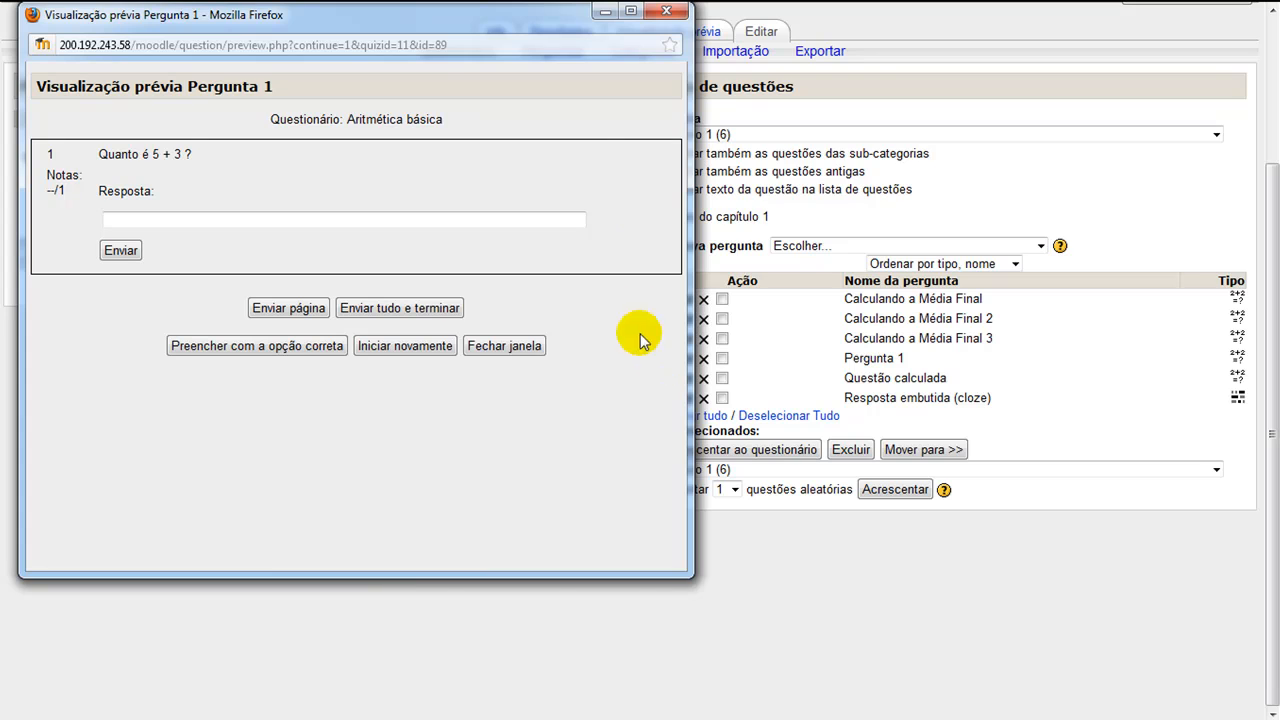
{"action": "left_click", "coordinate": [630, 11]}
{"action": "left_click", "coordinate": [419, 184]}
{"action": "type", "text": "8"}
{"action": "left_click", "coordinate": [129, 213]}
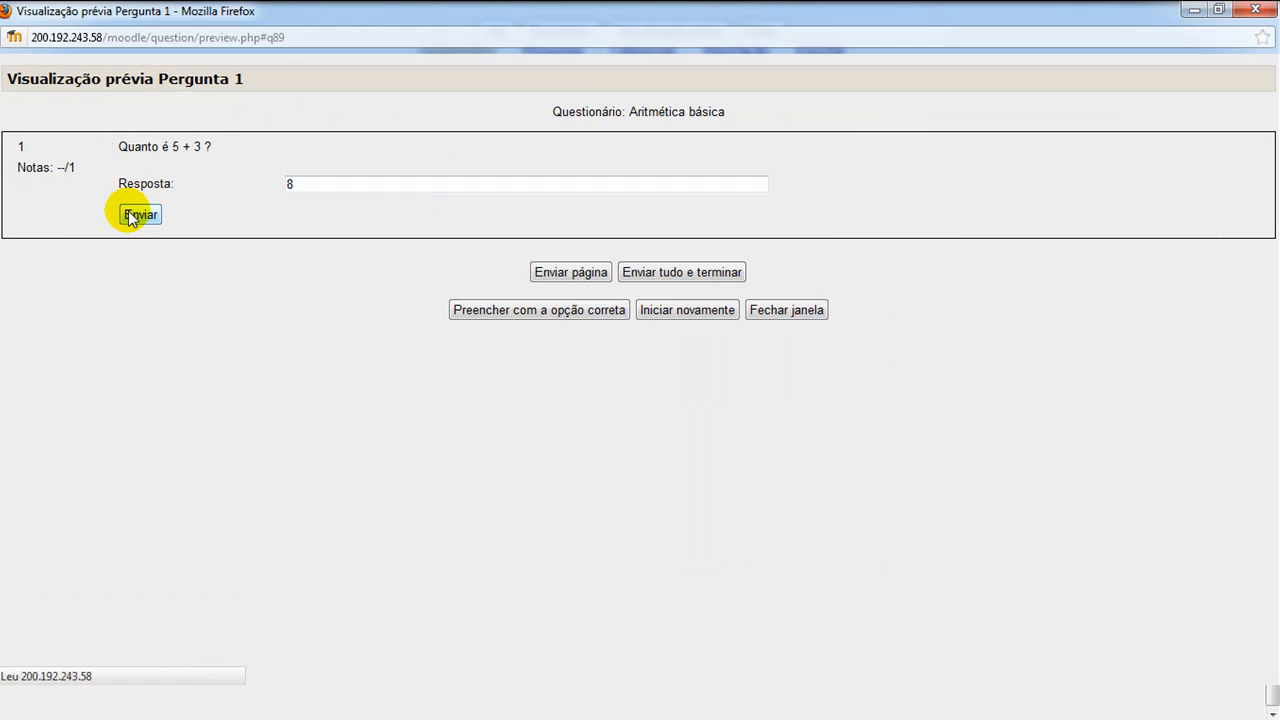